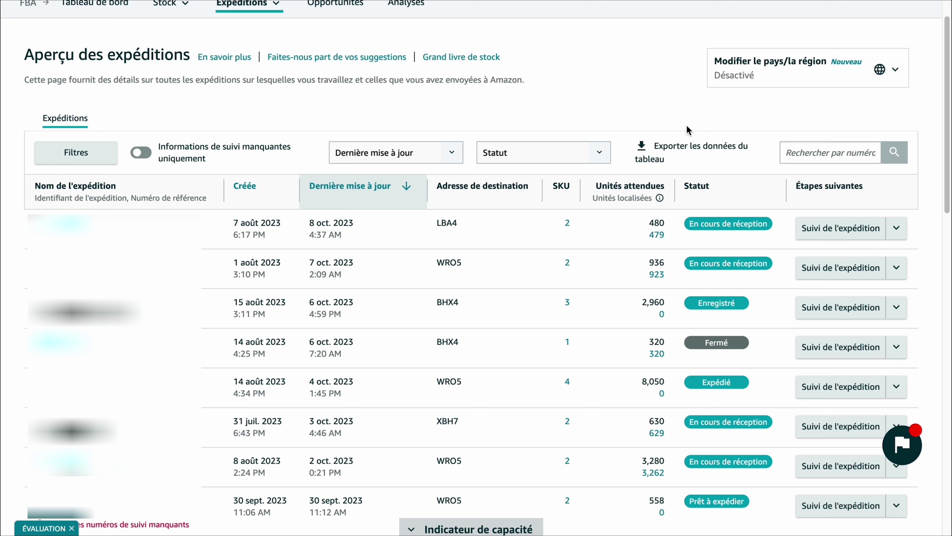
- Open the Envoyer à Amazon workflow and keep Royaume-Uni as the destination marketplace
mouse_move(249, 5)
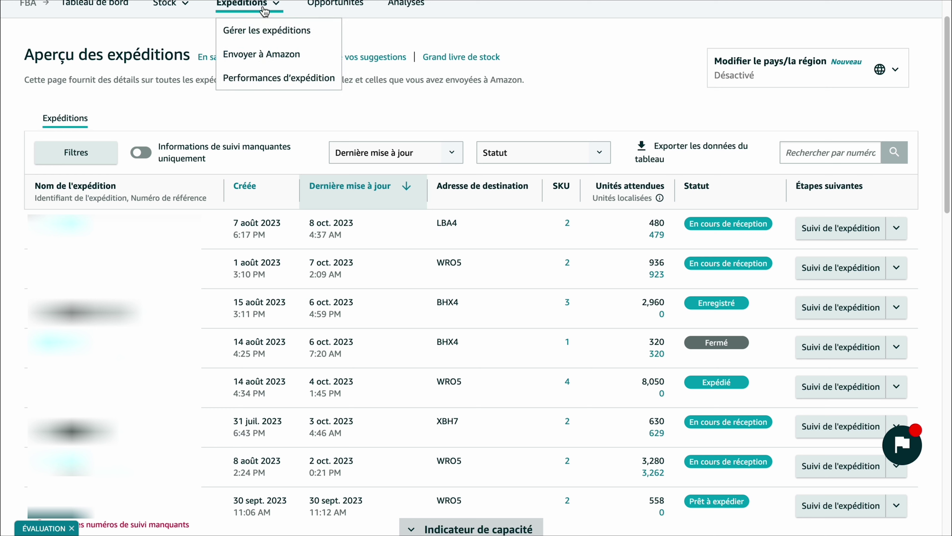
left_click(299, 66)
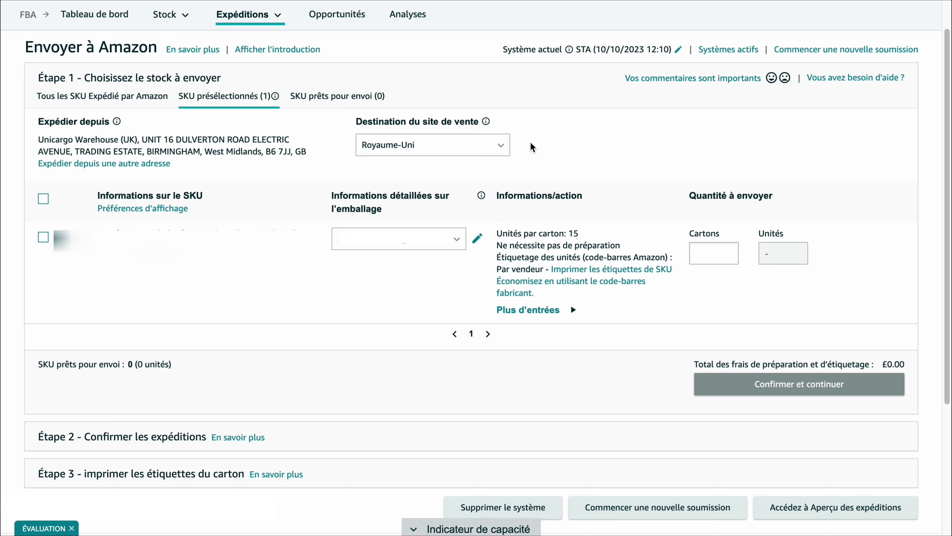
left_click(499, 147)
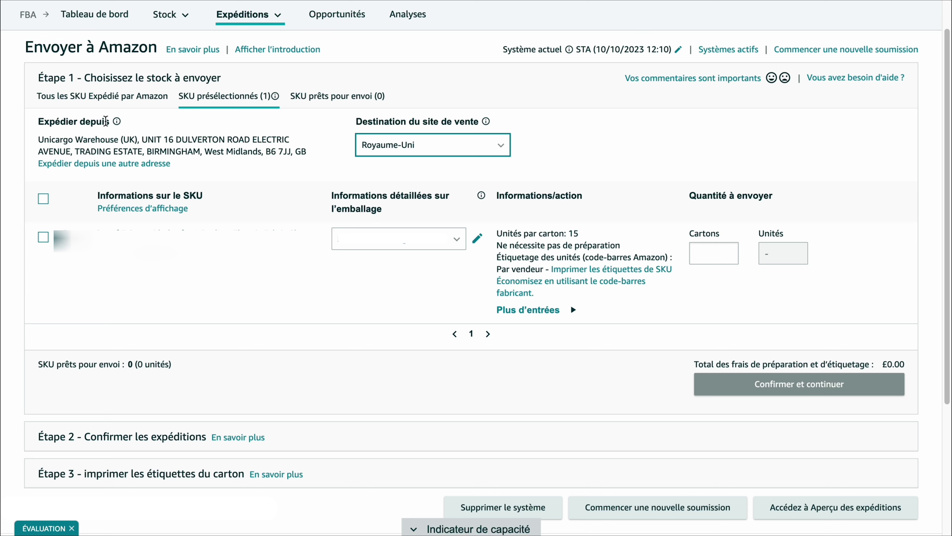
mouse_move(117, 126)
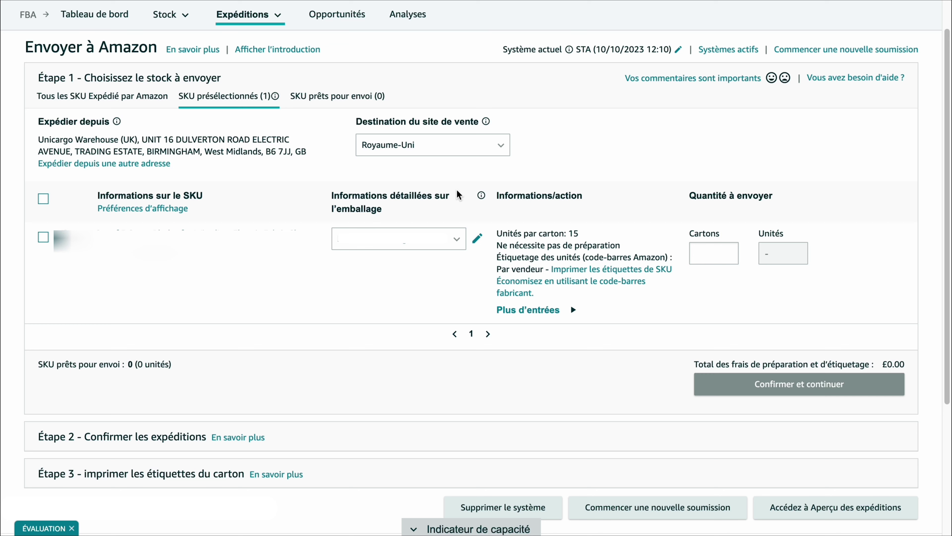
- Create a new packing template for the SKU named PRODUIT A - EMBALLAGE with the type Emballage par lots
left_click(457, 238)
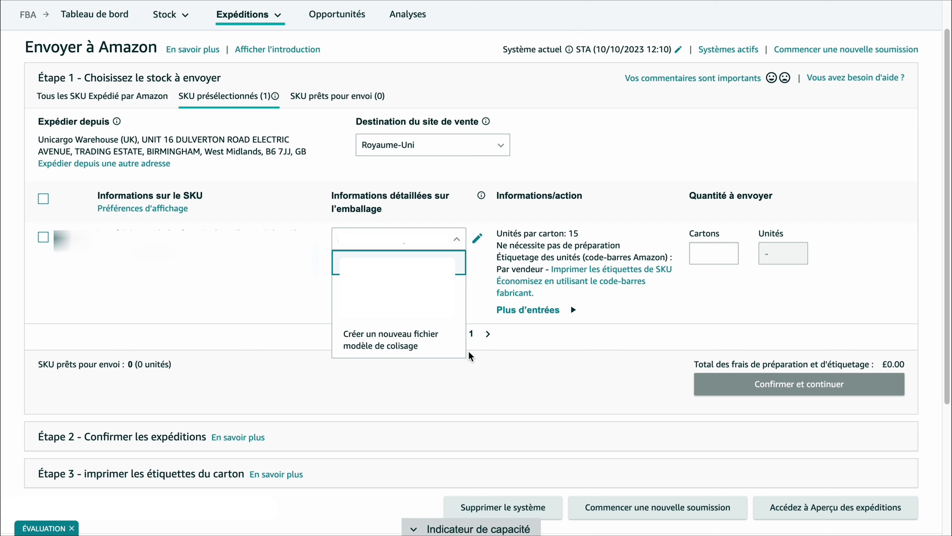
left_click(469, 350)
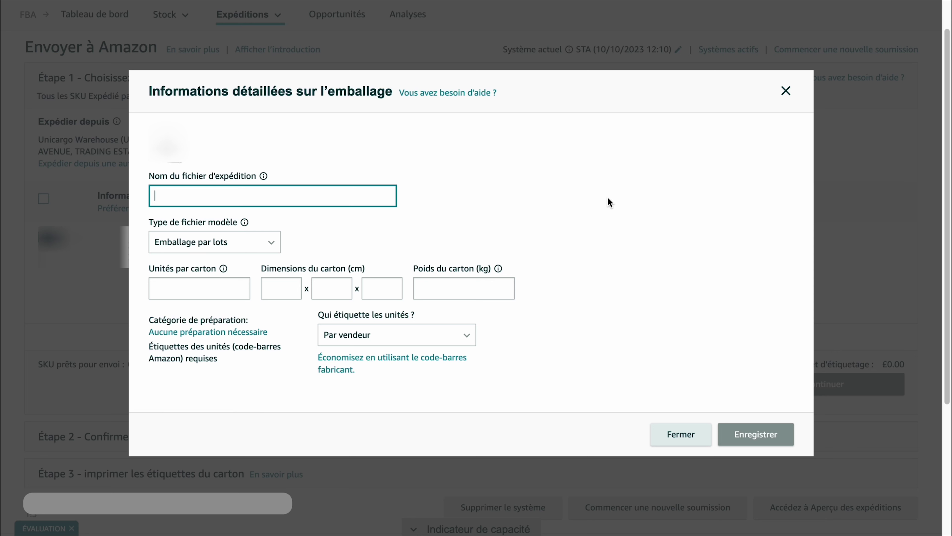
type("PRODUIT A - EMBALLAGE")
key("Tab")
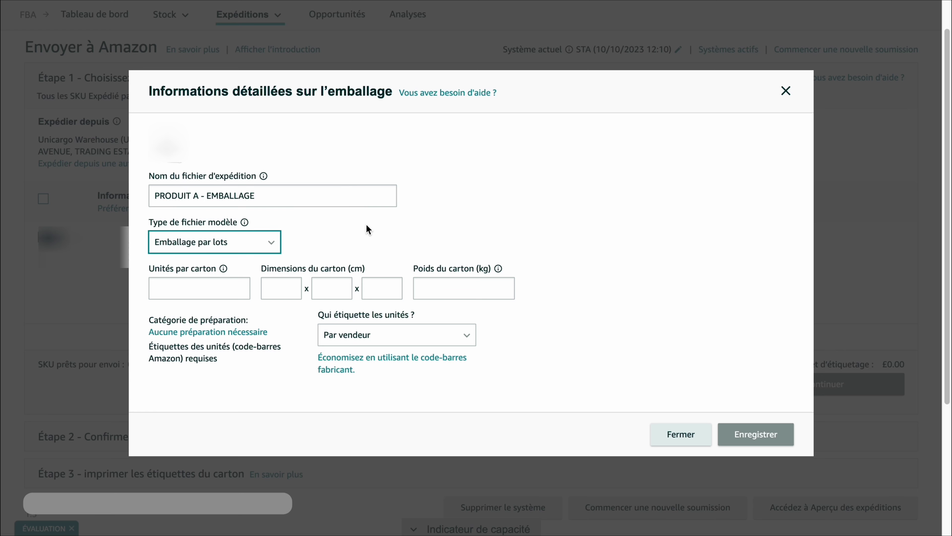
left_click(269, 245)
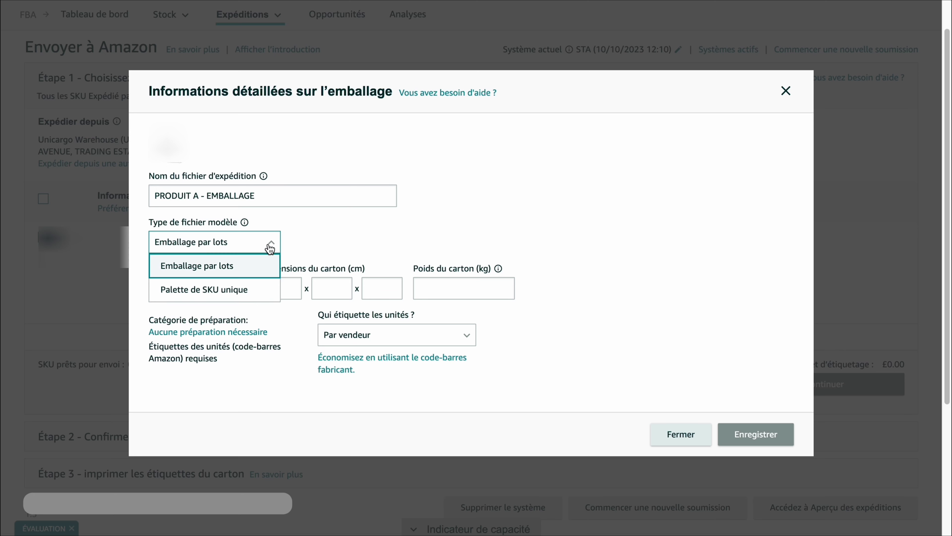
left_click(242, 268)
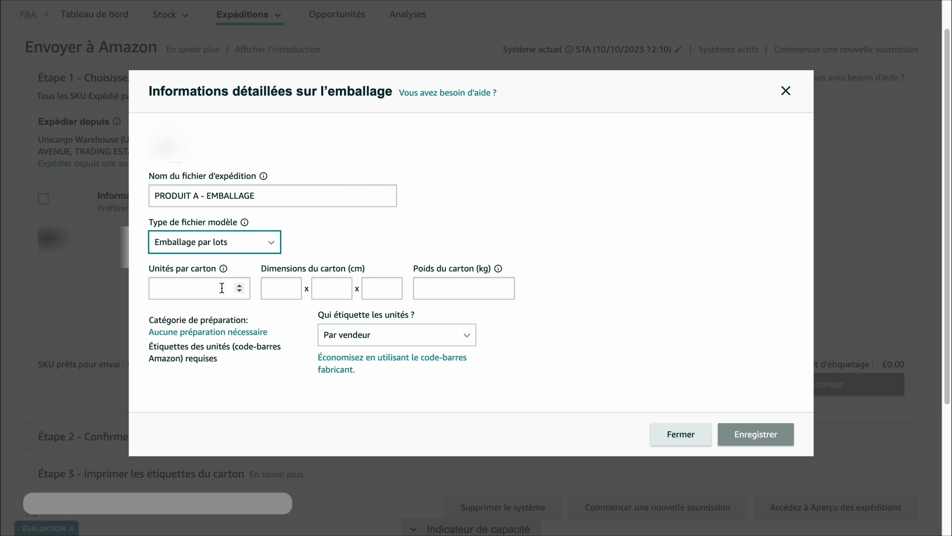
- Enter 20 units per carton, carton dimensions of 45 x 40 x 40 cm and a carton weight of 15 kg
left_click(222, 288)
type("20")
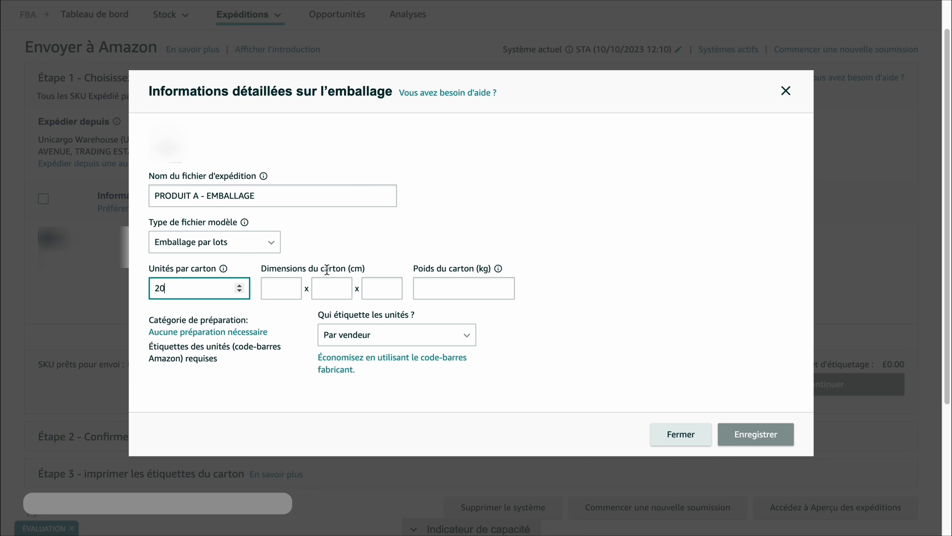
left_click(279, 287)
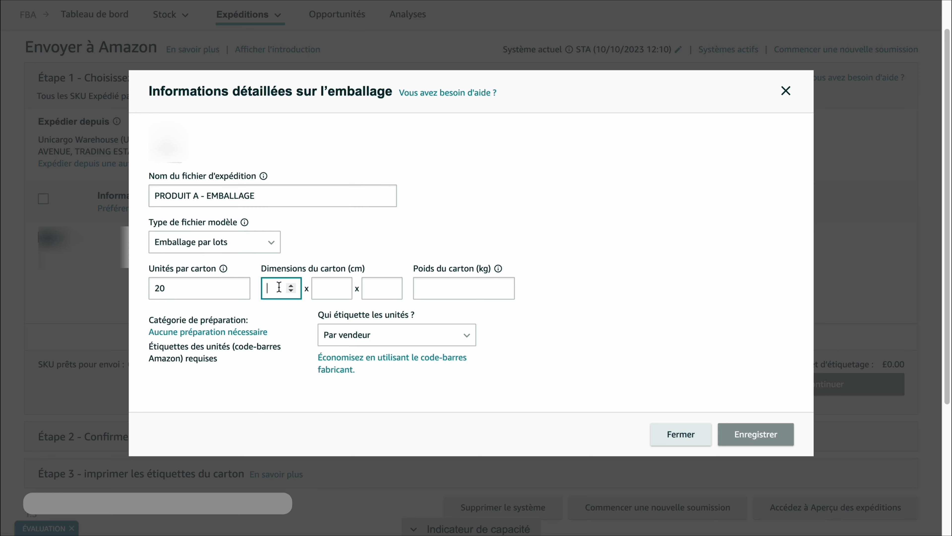
type("45")
key("Tab")
type("40")
key("Tab")
type("40")
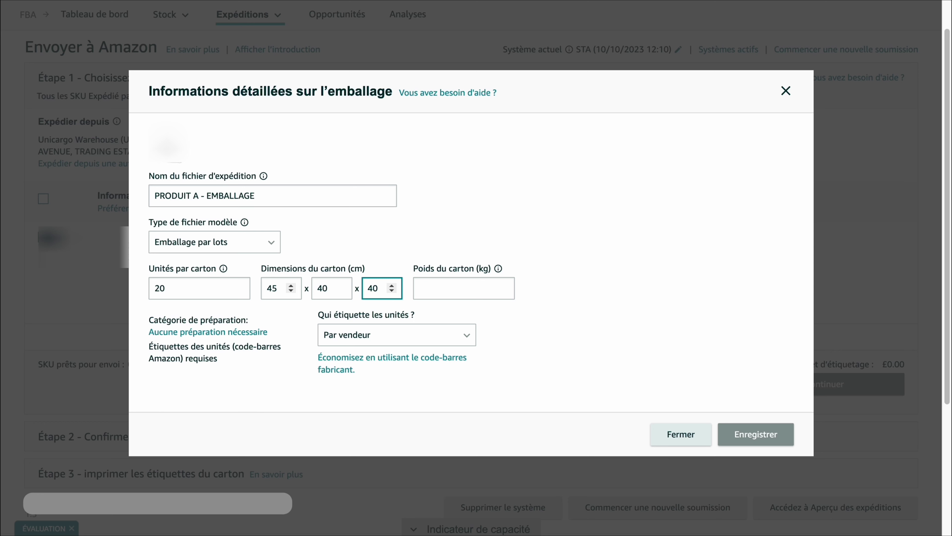
left_click(426, 290)
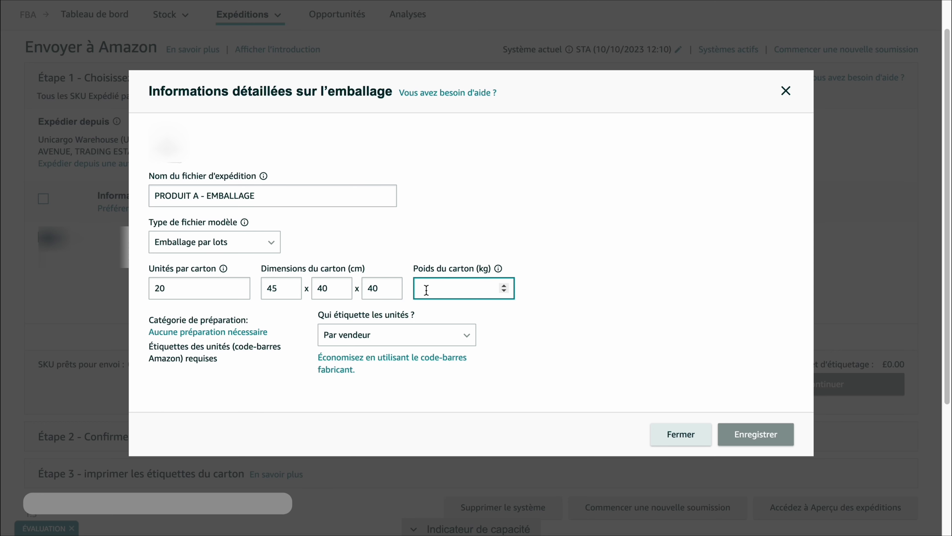
type("15")
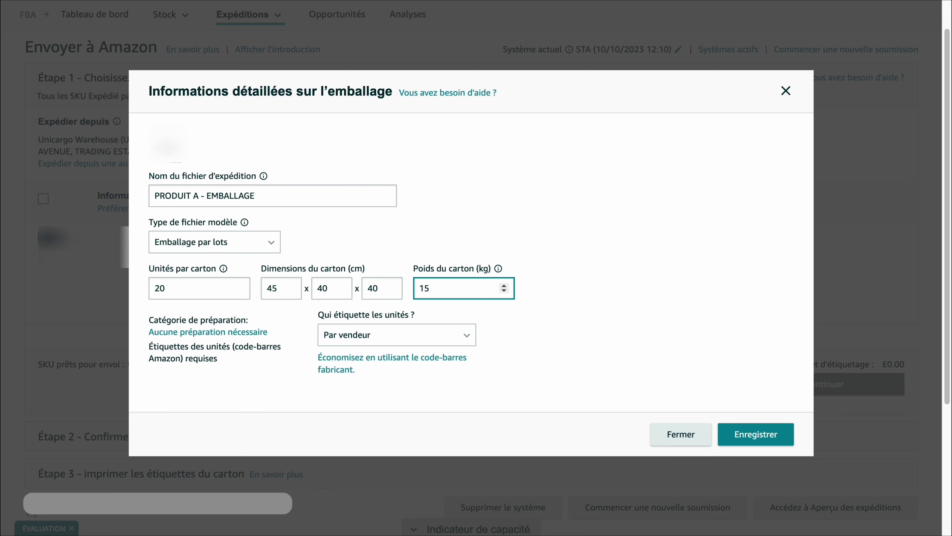
left_click(572, 300)
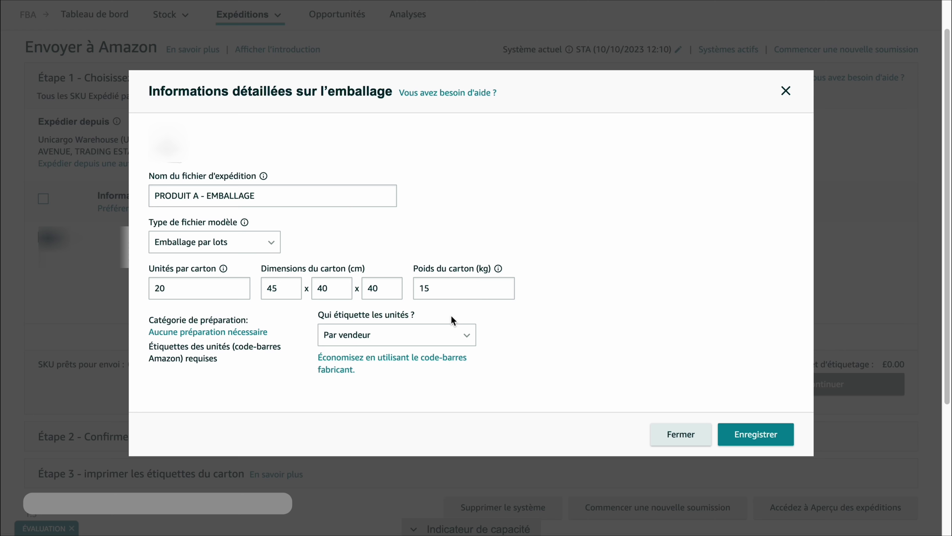
- Choose Par vendeur for who labels the units and save the packing template
left_click(467, 335)
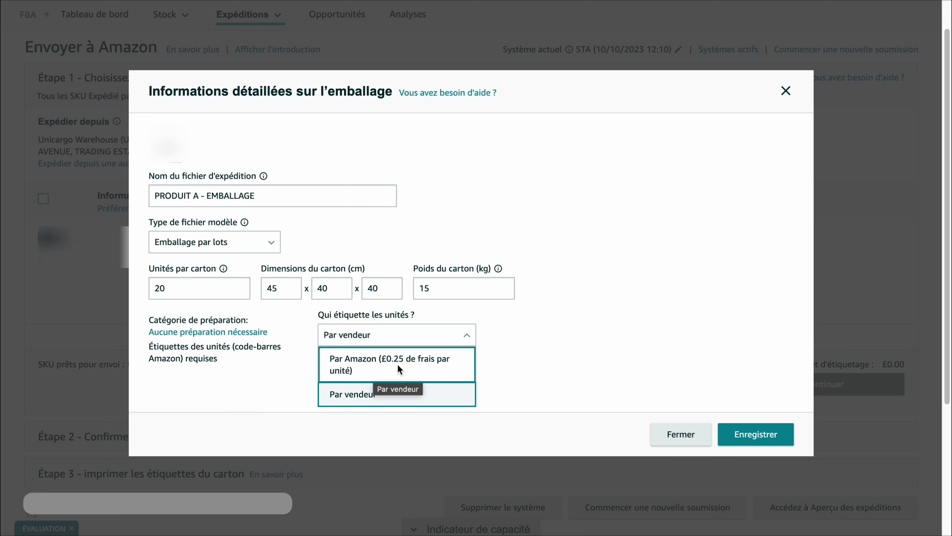
left_click(396, 391)
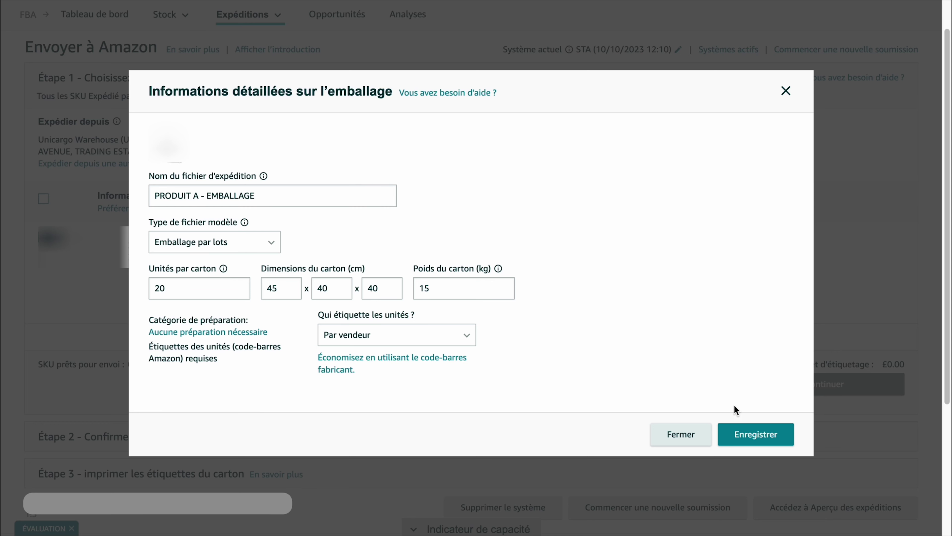
left_click(744, 429)
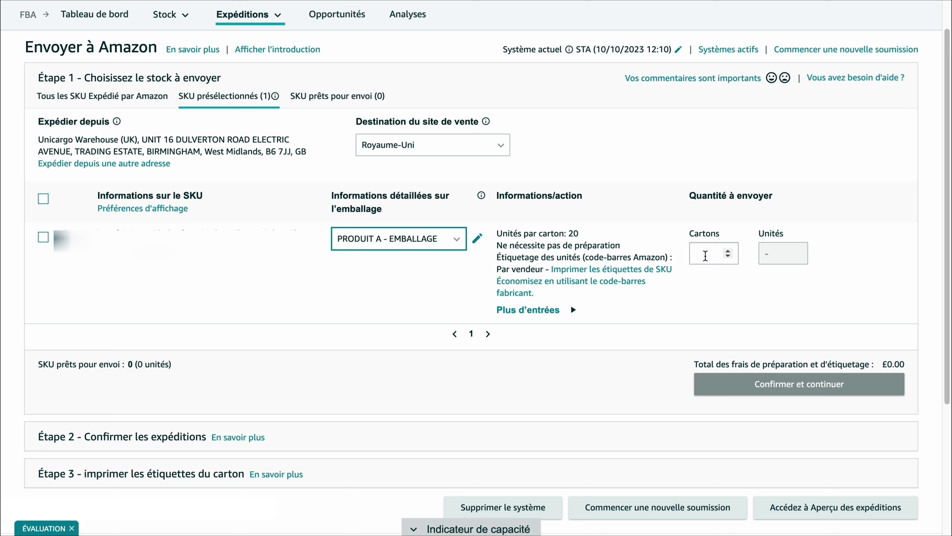
- Set the quantity to 10 cartons, mark the SKU as ready to send and confirm the stock
left_click(705, 256)
type("10")
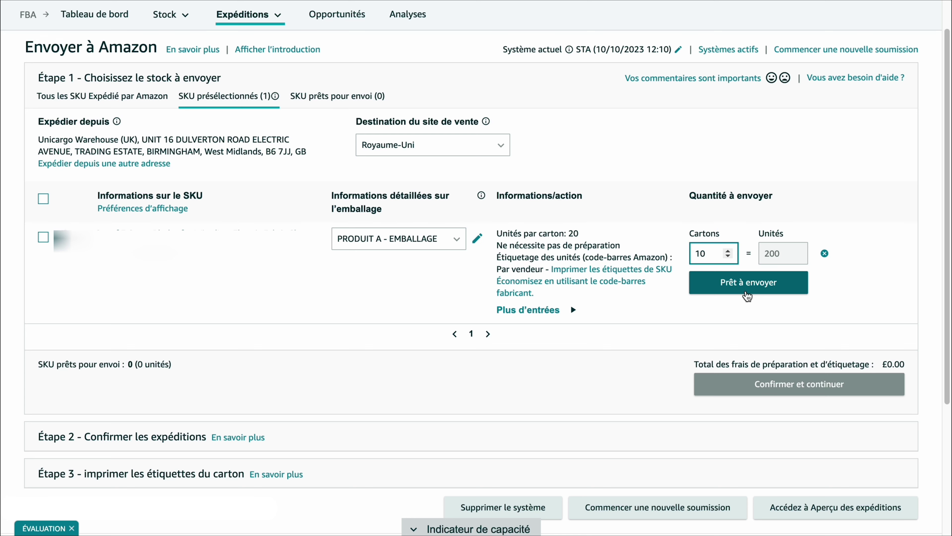
left_click(746, 292)
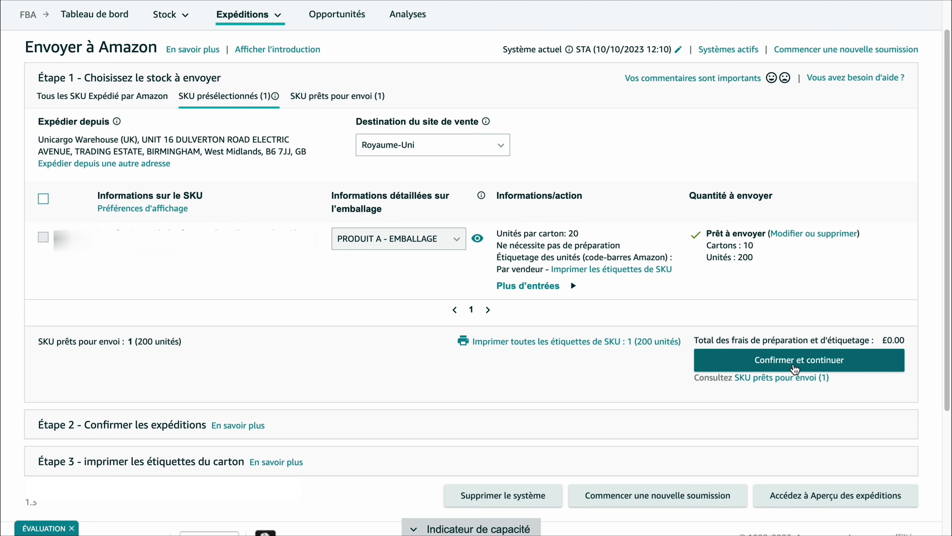
left_click(775, 370)
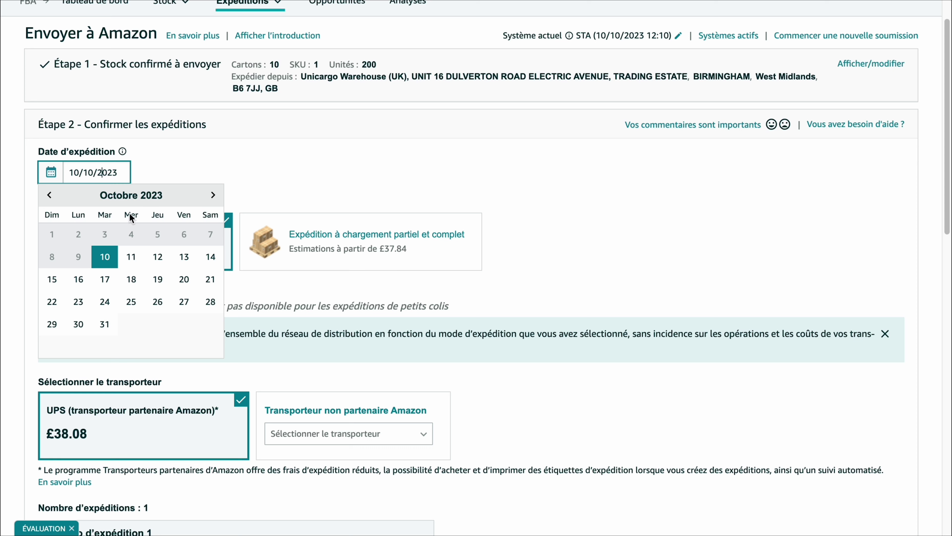
- Set the shipping date to 31/10/2023 and confirm the shipment with Autre as the non-partner carrier
left_click(105, 325)
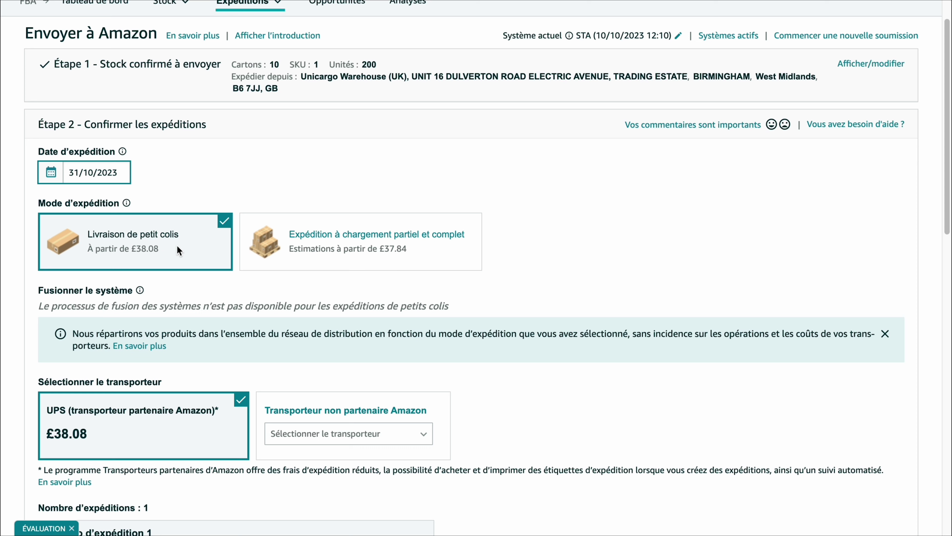
scroll(537, 330, "down", 3)
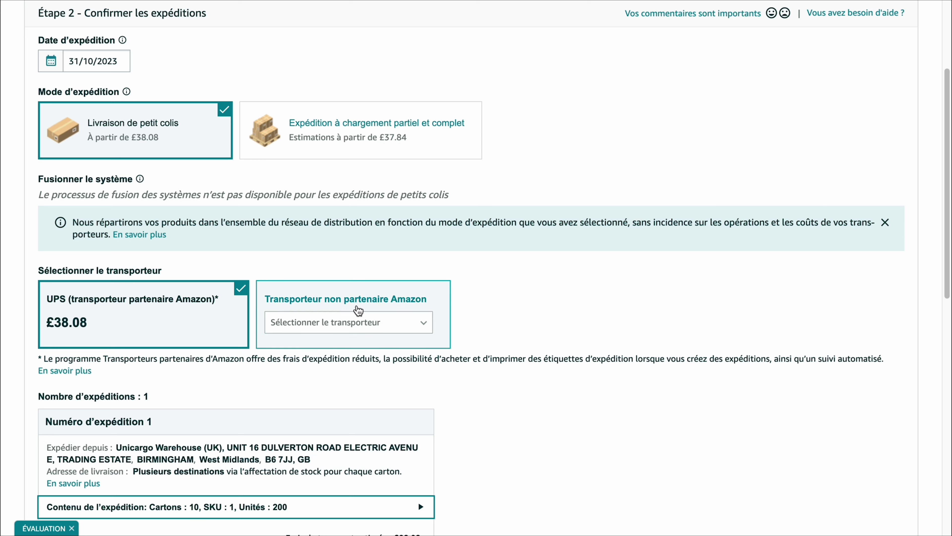
left_click(408, 327)
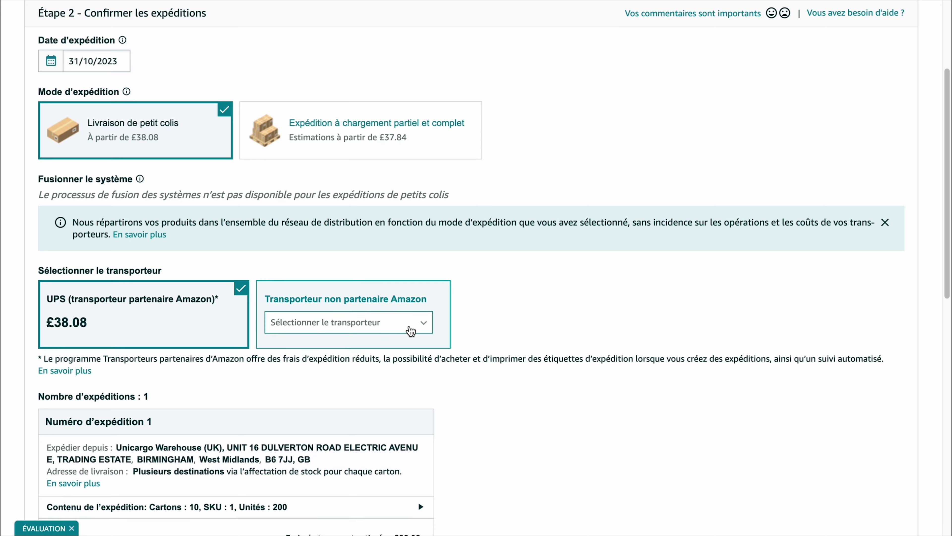
left_click(411, 331)
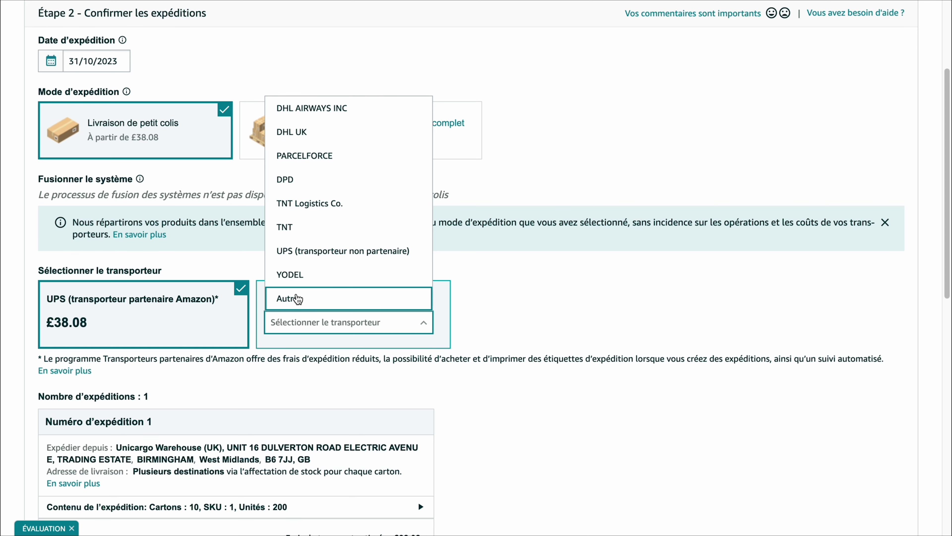
left_click(329, 299)
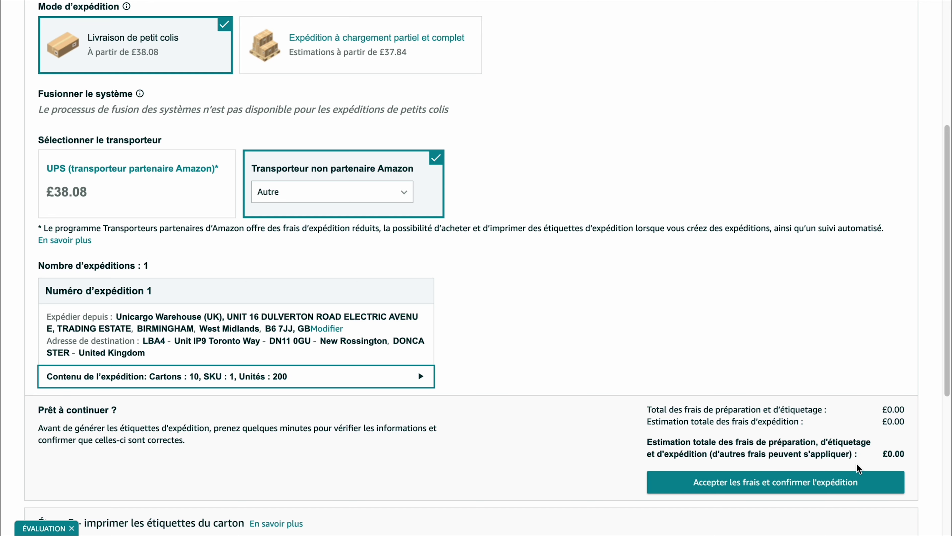
left_click(806, 482)
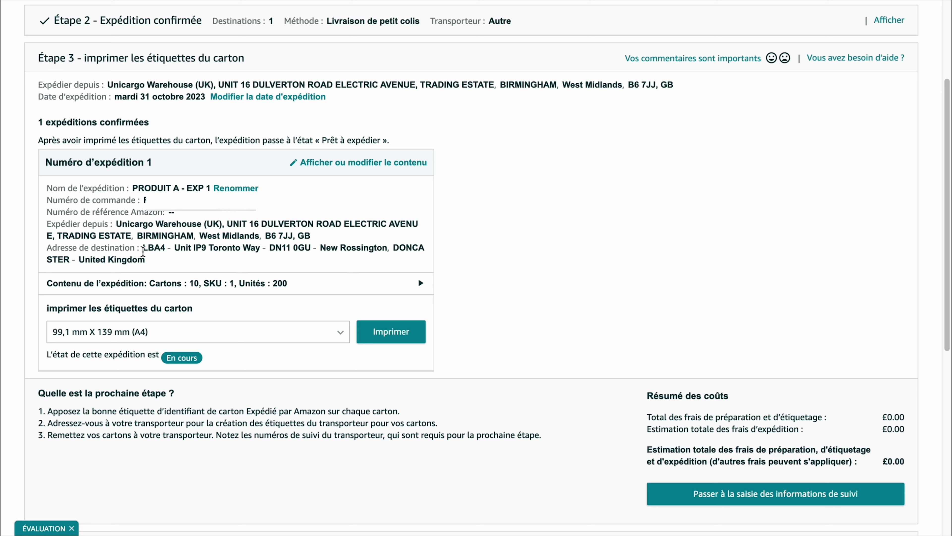
- Check the destination address, print the carton labels in the 99,1 mm X 139 mm (A4) format and proceed to the tracking details
left_click_drag(146, 249, 162, 260)
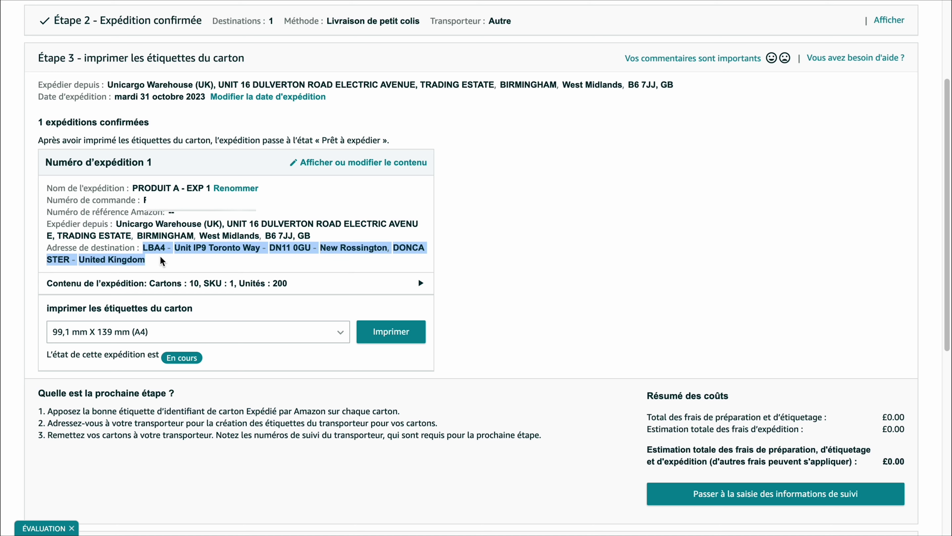
left_click(488, 342)
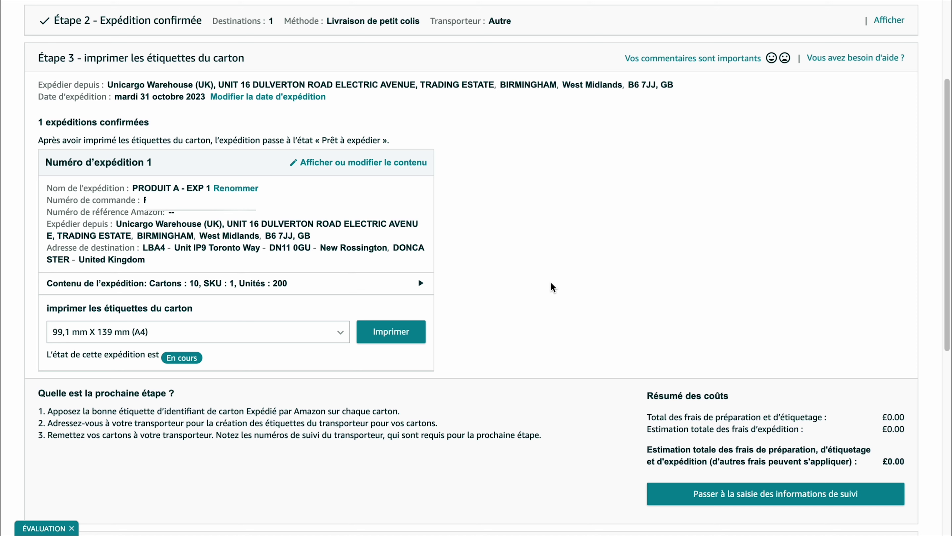
left_click(392, 333)
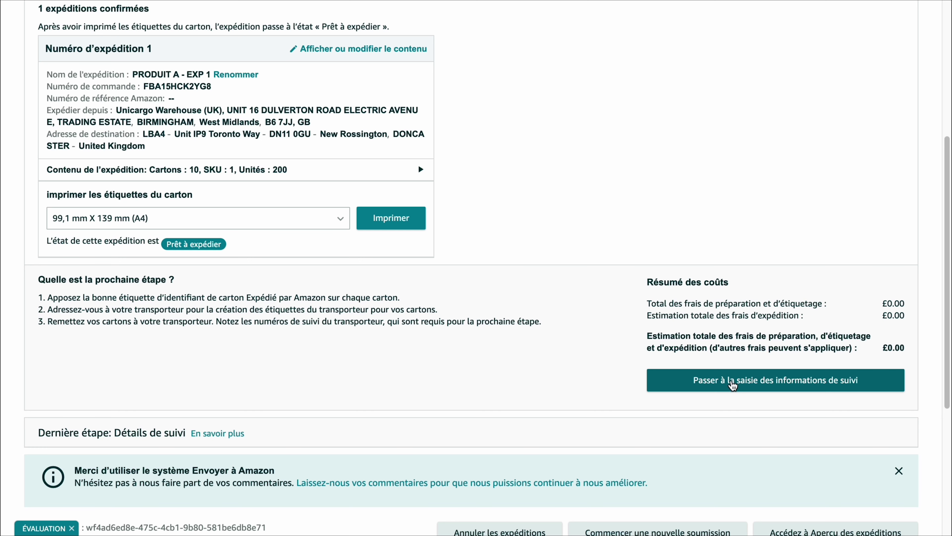
left_click(733, 383)
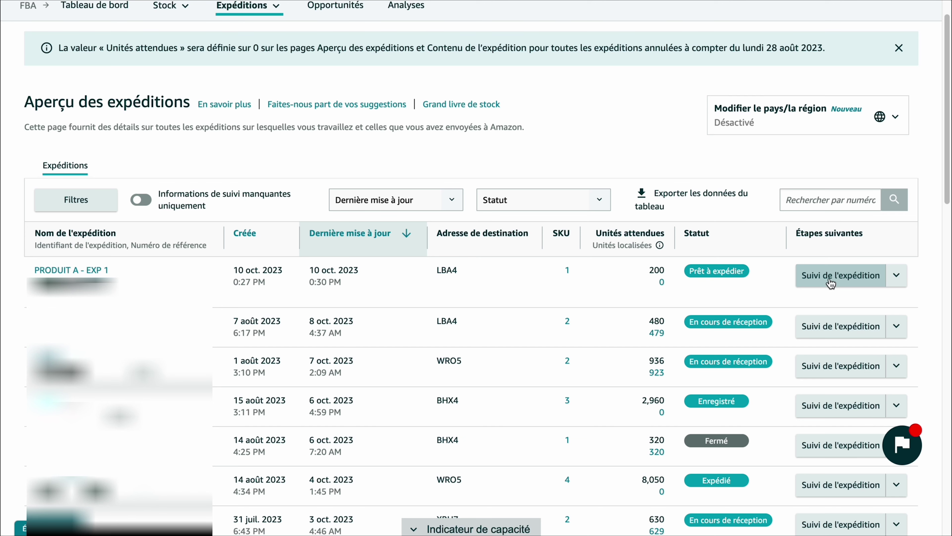
- Examine the shipments list and the event timeline, receiving details and distribution-centre transfers of the shipment created on 1 août 2023
scroll(831, 283, "down", 4)
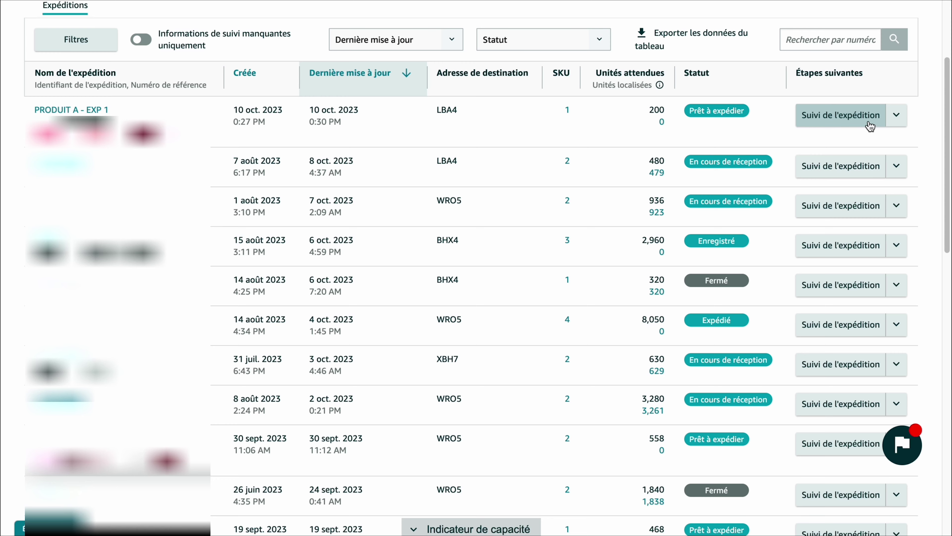
scroll(869, 127, "down", 1)
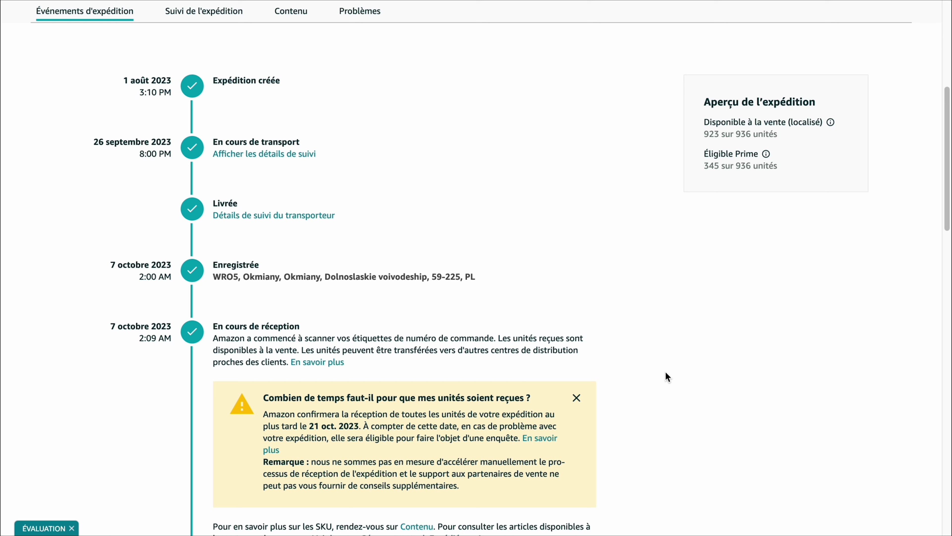
scroll(665, 373, "down", 5)
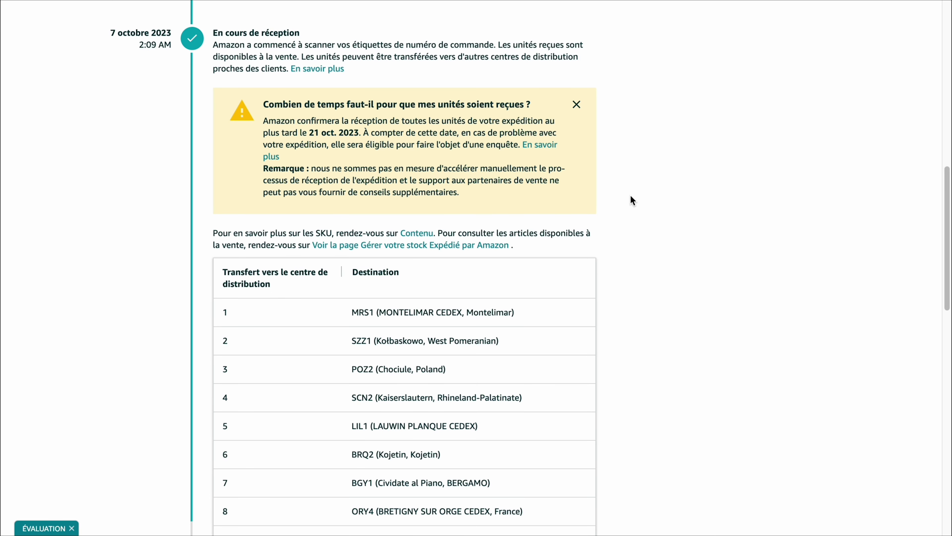
scroll(631, 204, "down", 1)
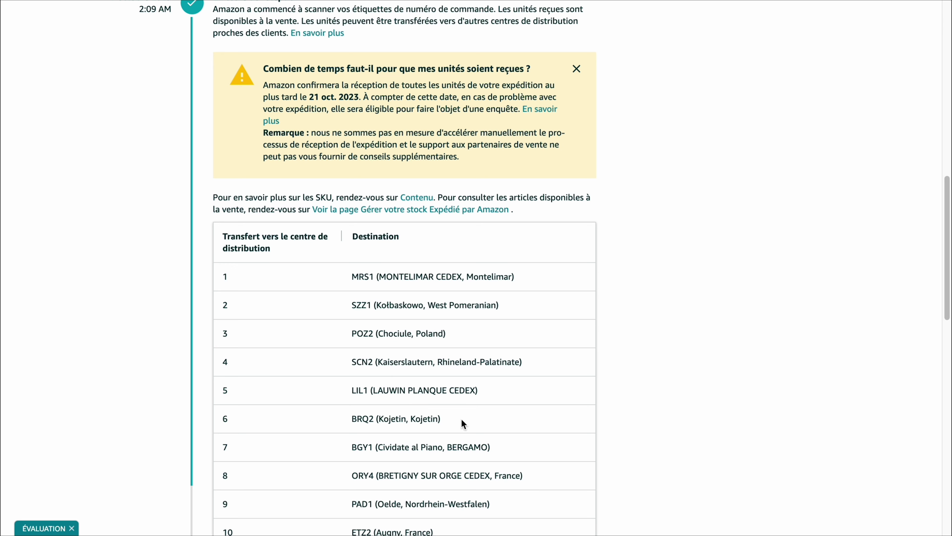
scroll(540, 445, "down", 1)
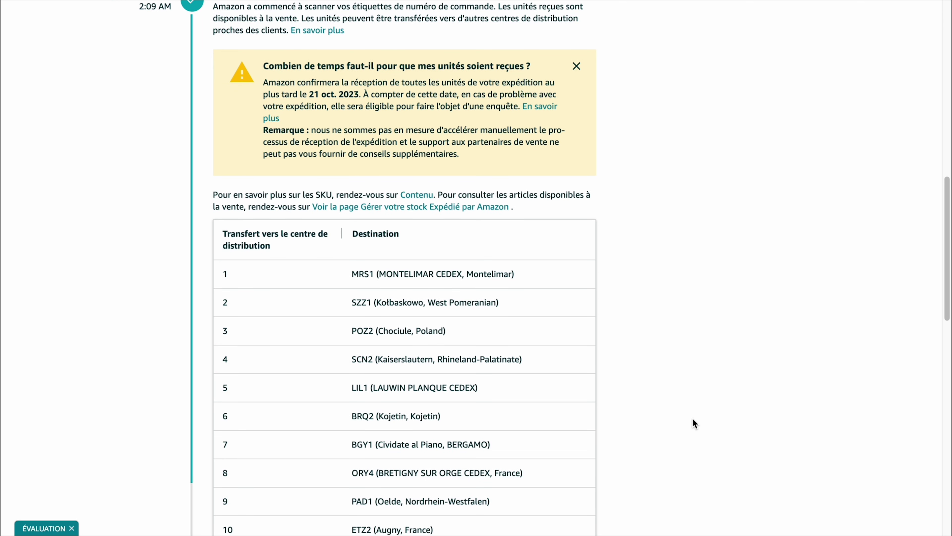
scroll(669, 268, "up", 2)
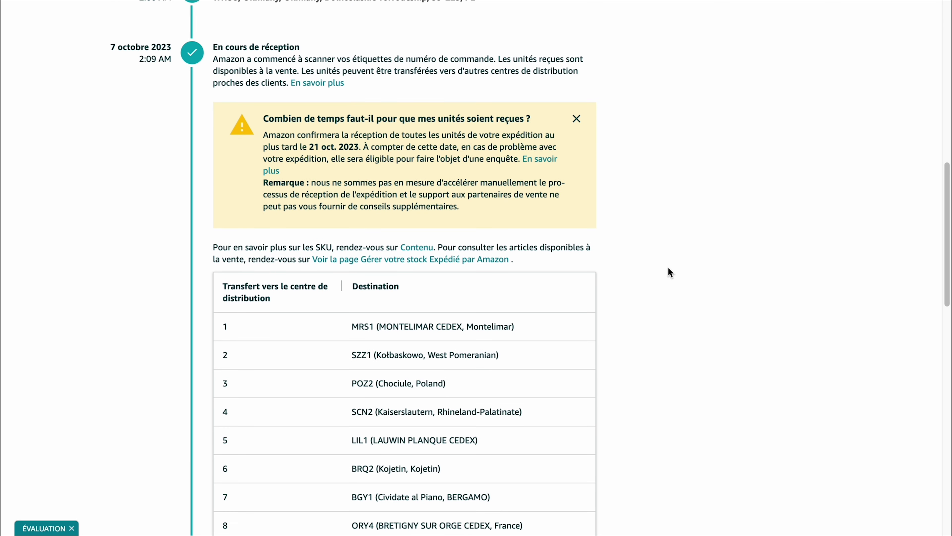
scroll(668, 266, "up", 8)
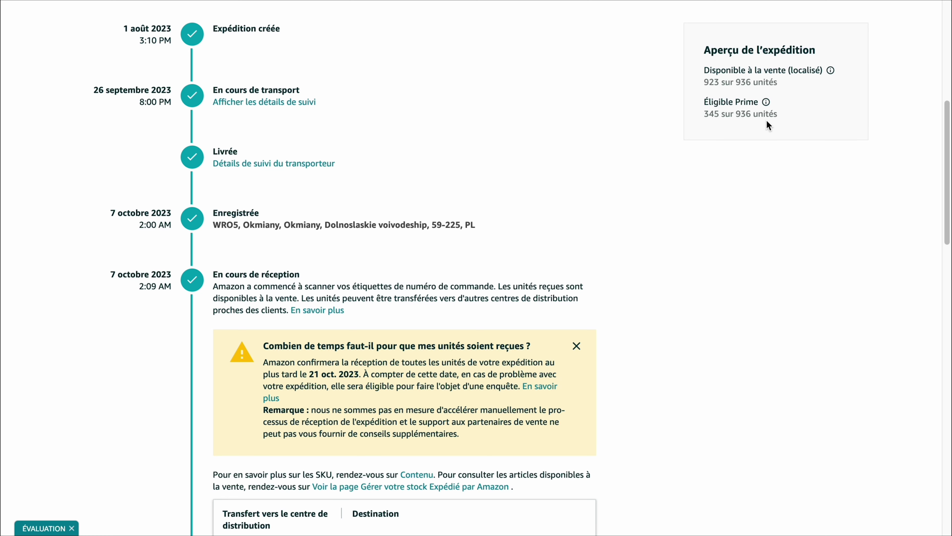
scroll(641, 207, "down", 6)
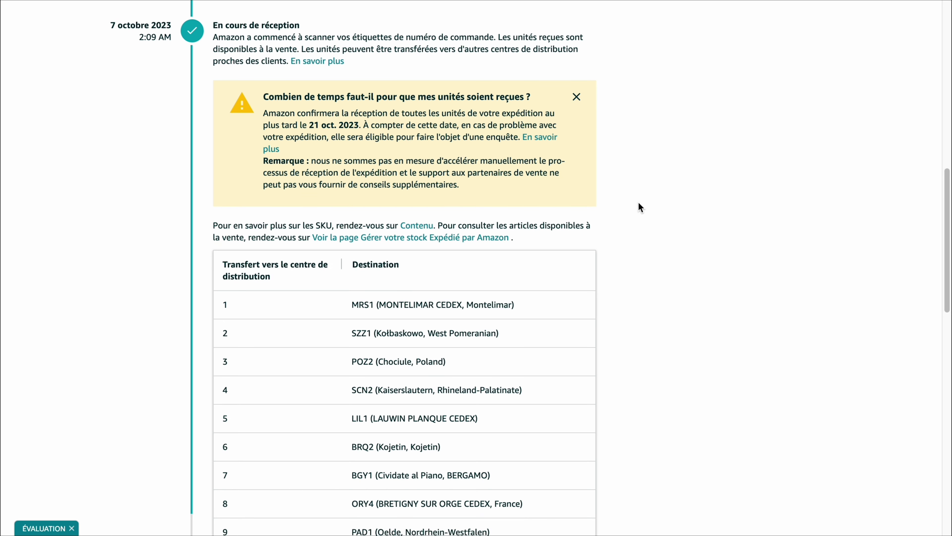
scroll(640, 207, "up", 6)
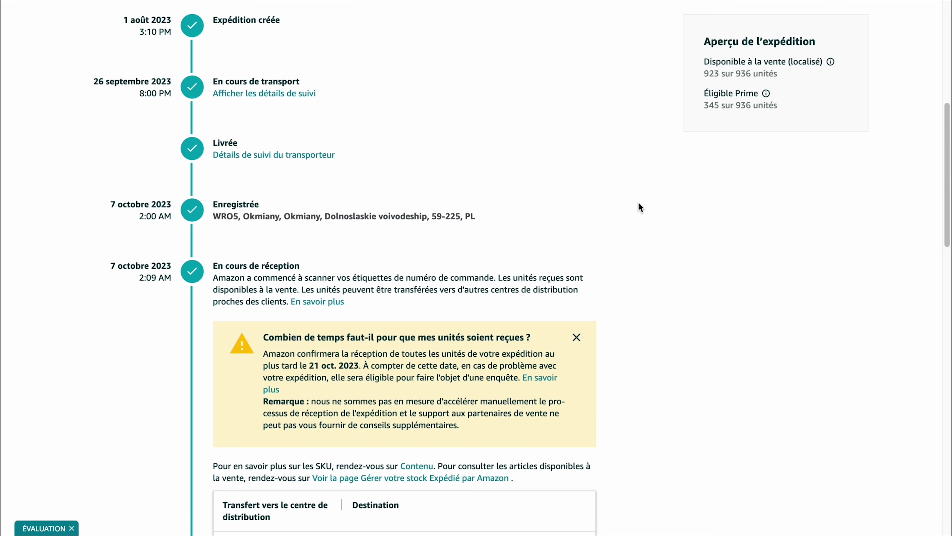